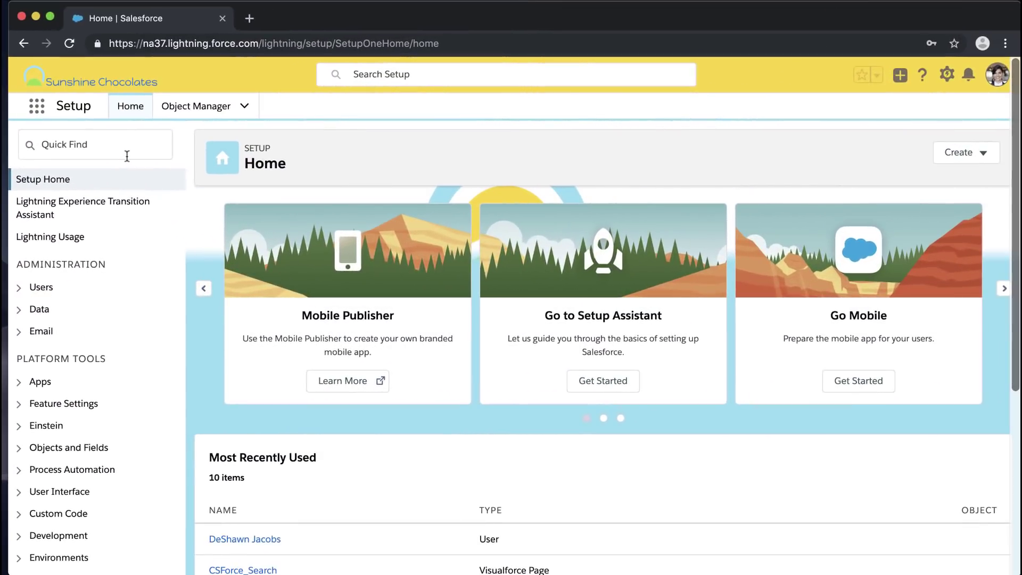
# Find Flows in Setup and open version 1 of the Project Feedback Screen Flow in Flow Builder.
pyautogui.click(128, 152)
pyautogui.write('flow')
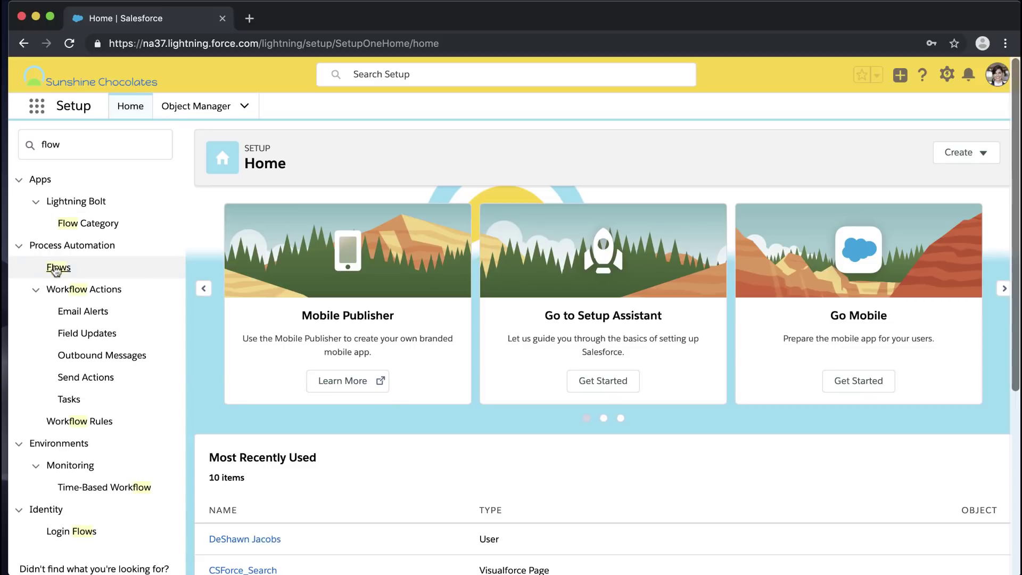
pyautogui.click(58, 267)
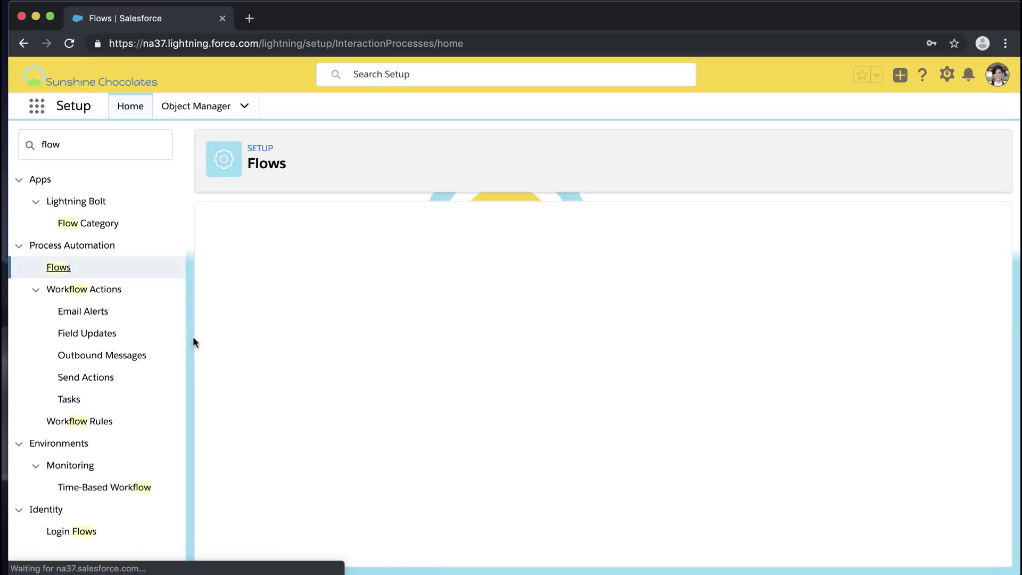
pyautogui.scroll(-3, 238, 391)
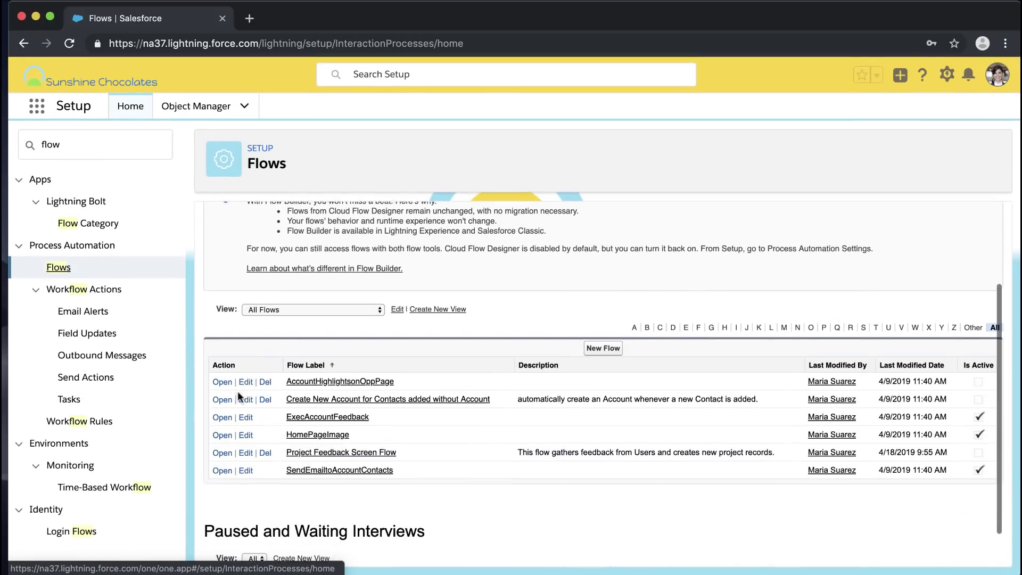
pyautogui.click(309, 453)
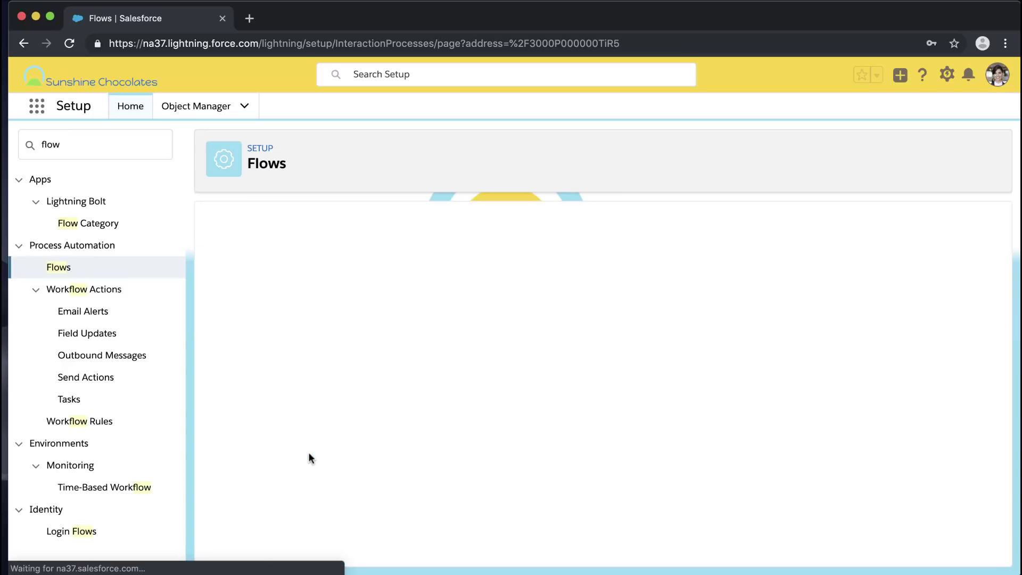
pyautogui.click(226, 472)
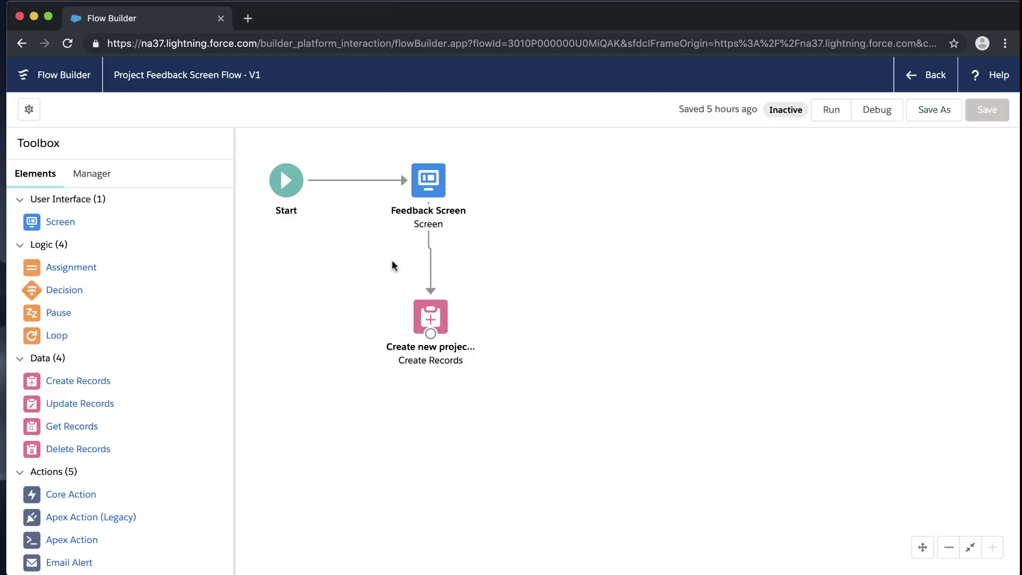
# Open the Feedback Screen element for editing and hide its header.
pyautogui.click(434, 184)
pyautogui.doubleClick(434, 183)
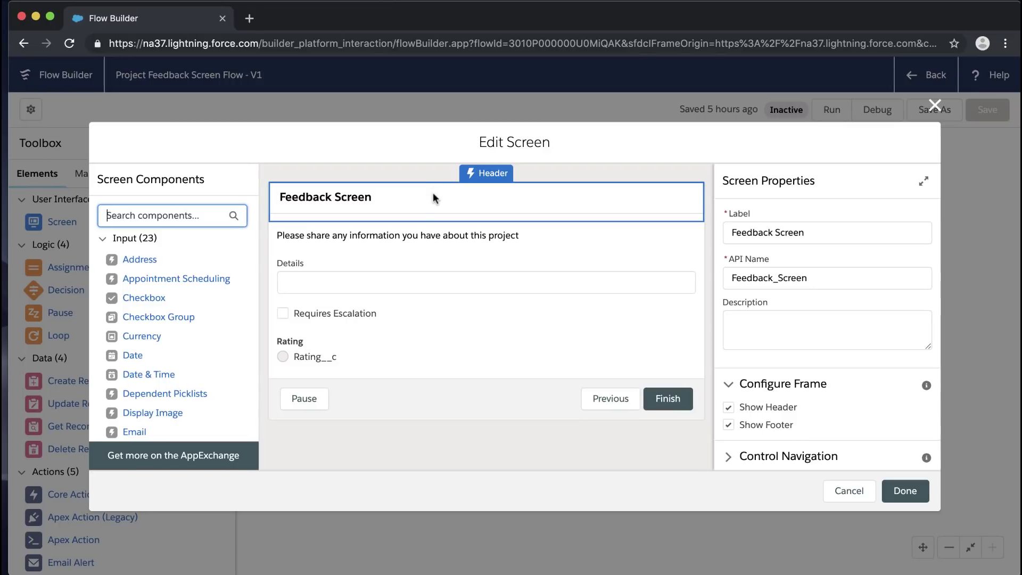
pyautogui.click(433, 193)
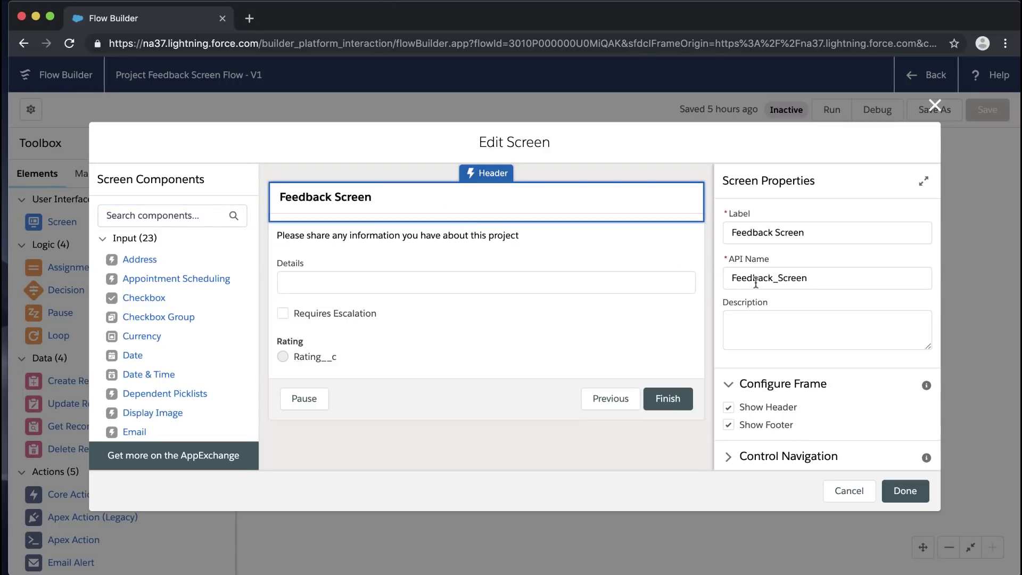
pyautogui.scroll(-2, 860, 375)
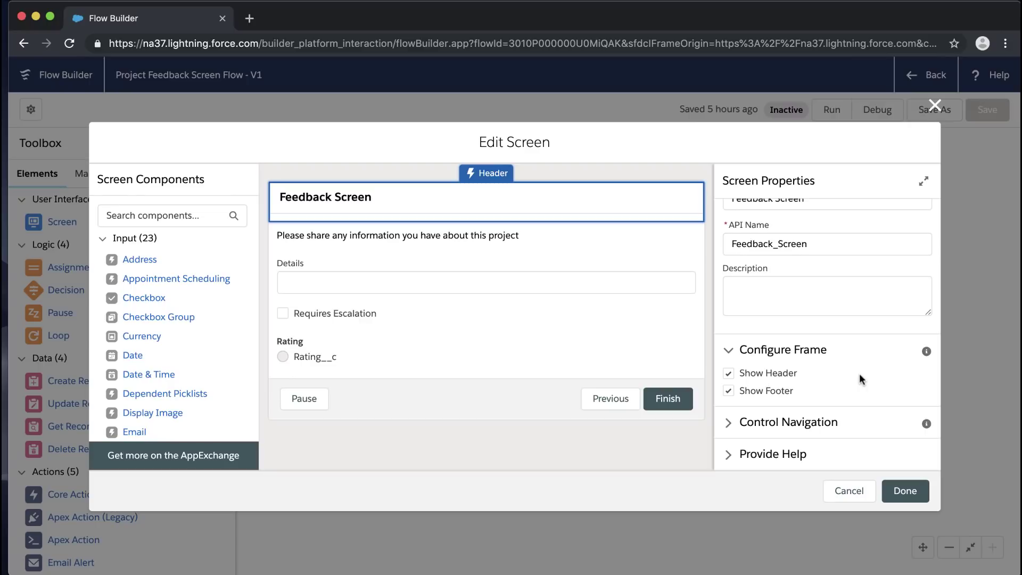
pyautogui.scroll(2, 860, 374)
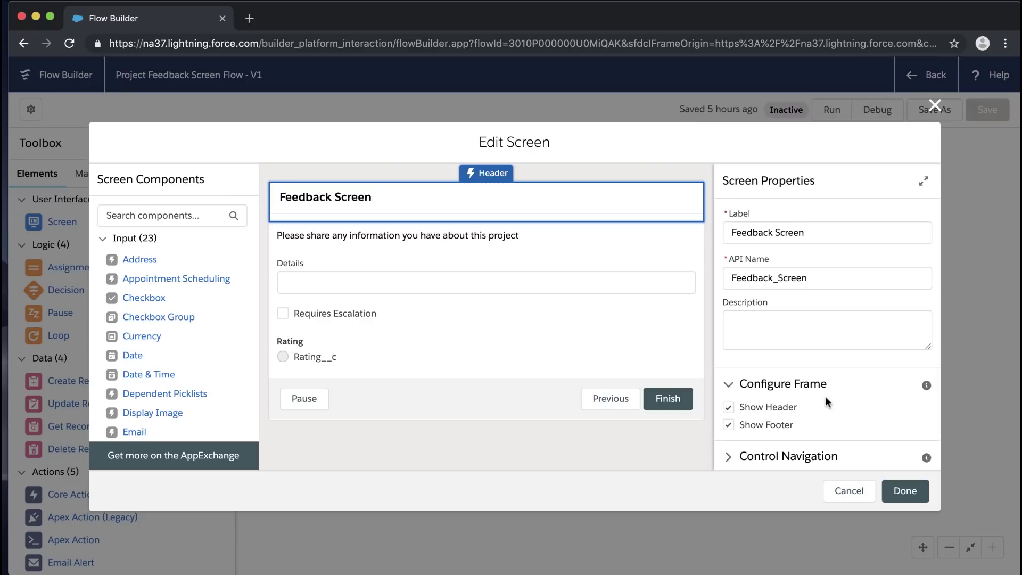
pyautogui.click(729, 409)
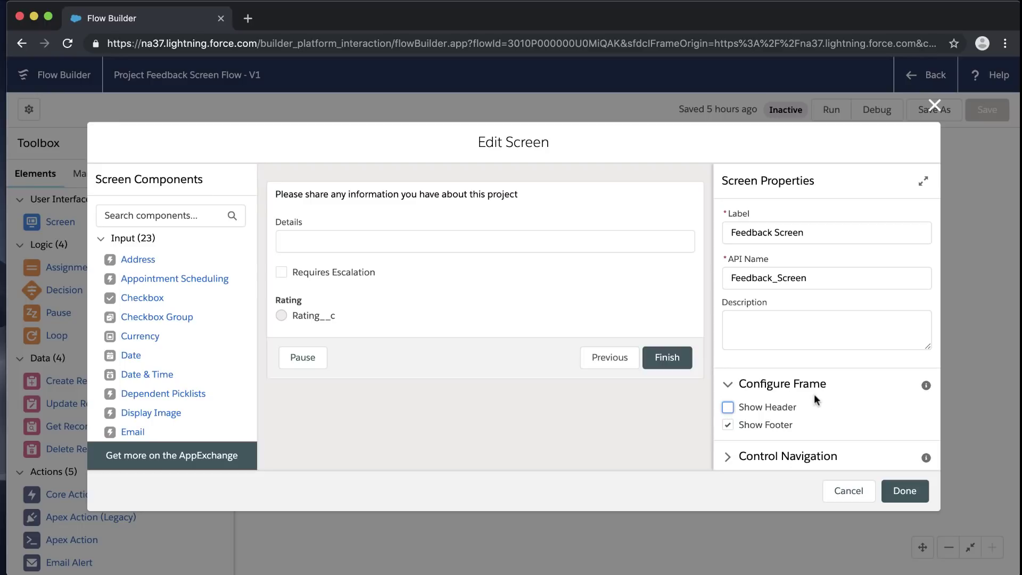
# Try hiding the screen's footer, and turn it back on.
pyautogui.scroll(-1, 829, 401)
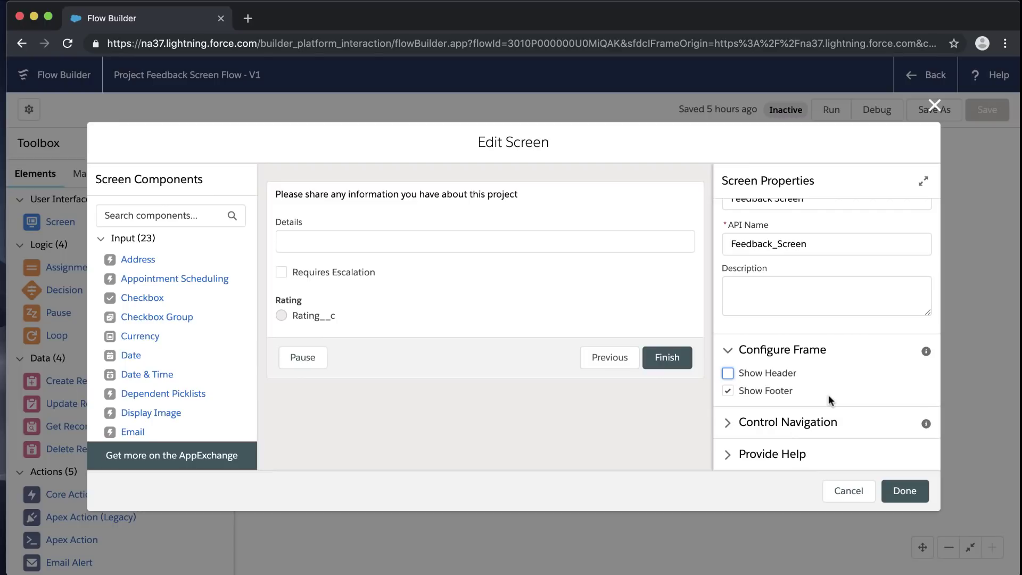
pyautogui.click(728, 392)
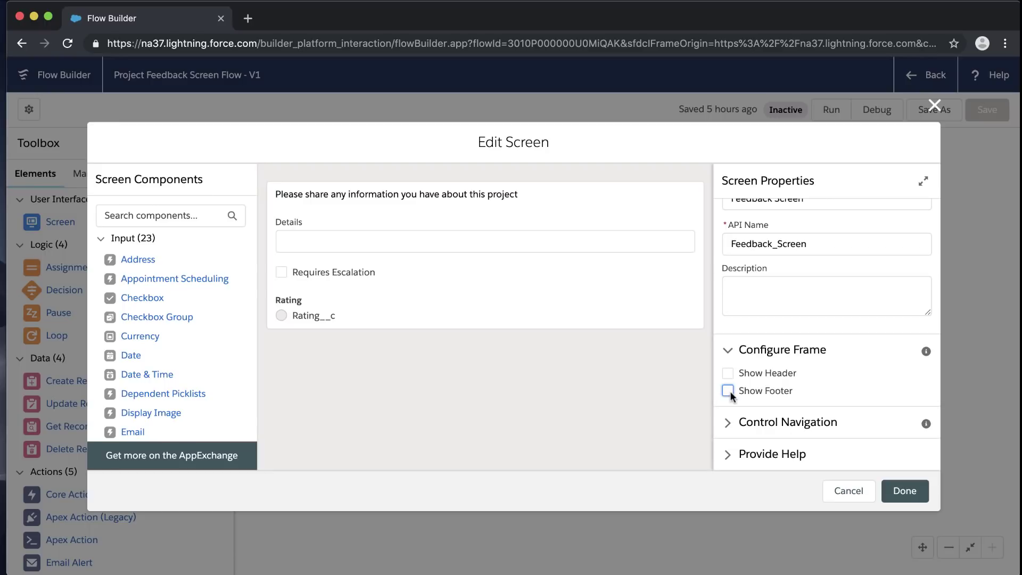
pyautogui.click(729, 391)
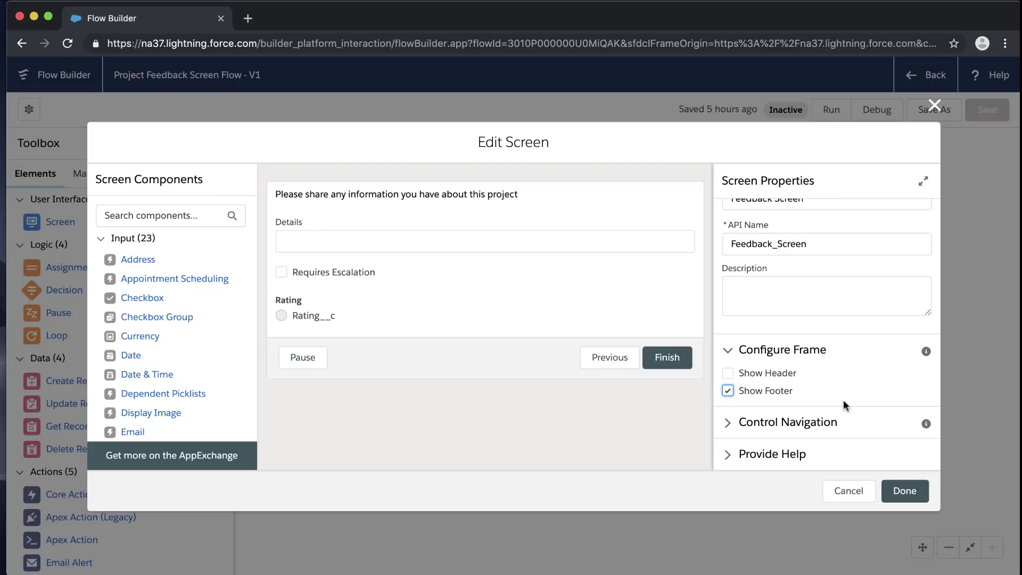
# Disable the Previous and Pause navigation options for the screen, keeping Next or Finish enabled.
pyautogui.click(737, 426)
pyautogui.scroll(-3, 820, 404)
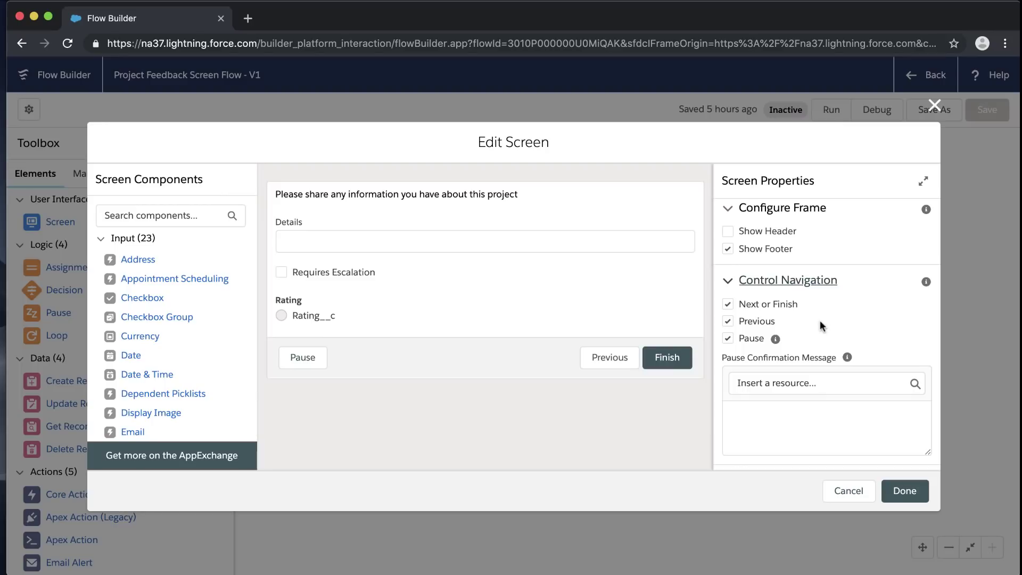
pyautogui.click(729, 324)
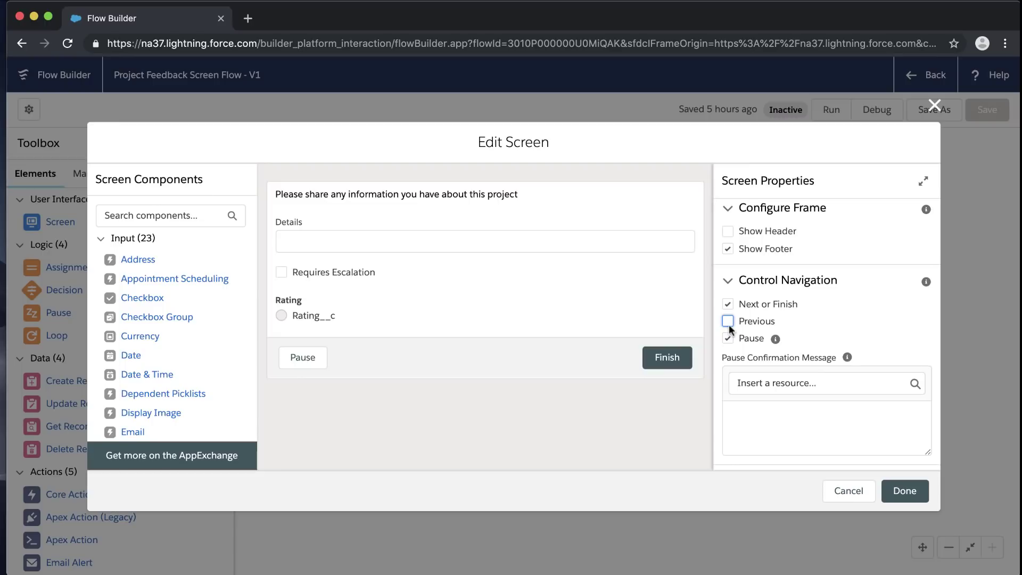
pyautogui.click(729, 339)
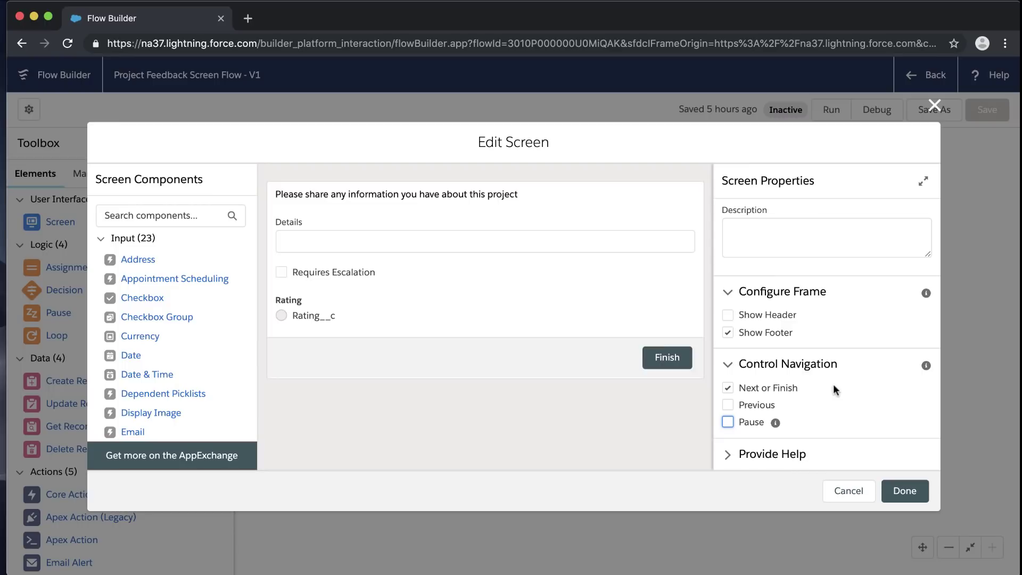
pyautogui.doubleClick(729, 387)
# Add a red siren emoji in front of the Requires Escalation checkbox label.
pyautogui.click(528, 199)
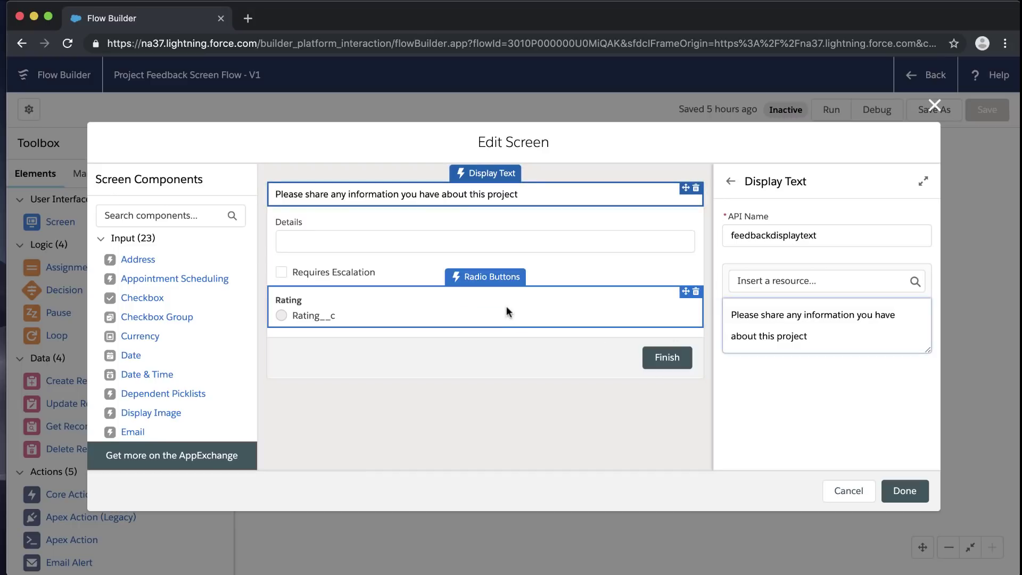
pyautogui.click(539, 278)
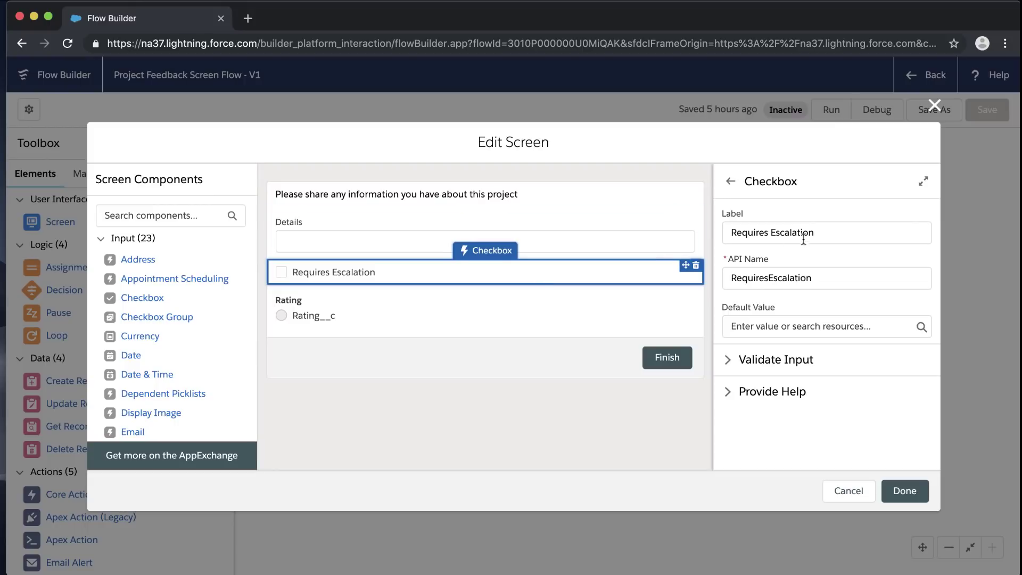
pyautogui.click(731, 233)
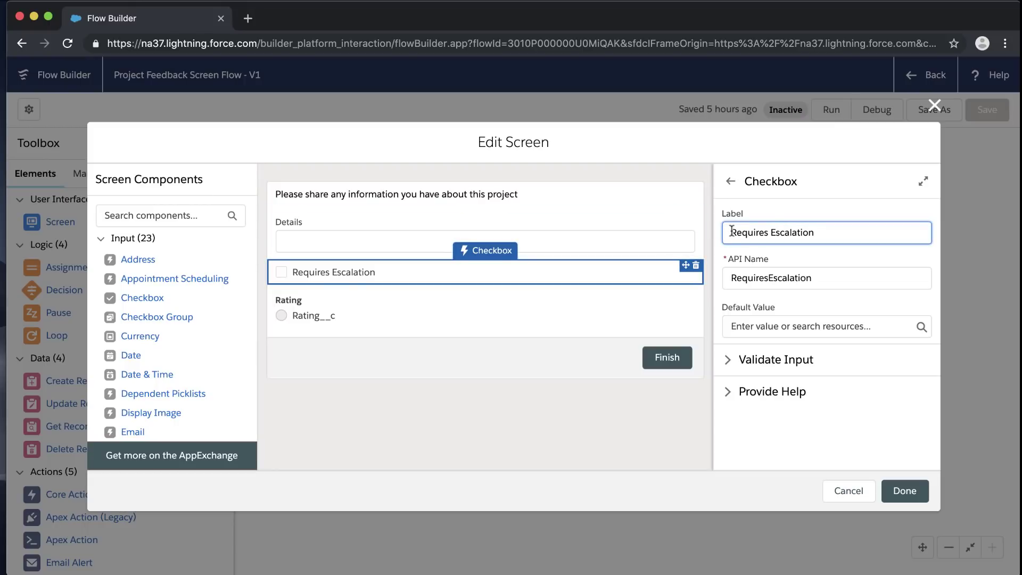
pyautogui.press('ctrl+super+space')
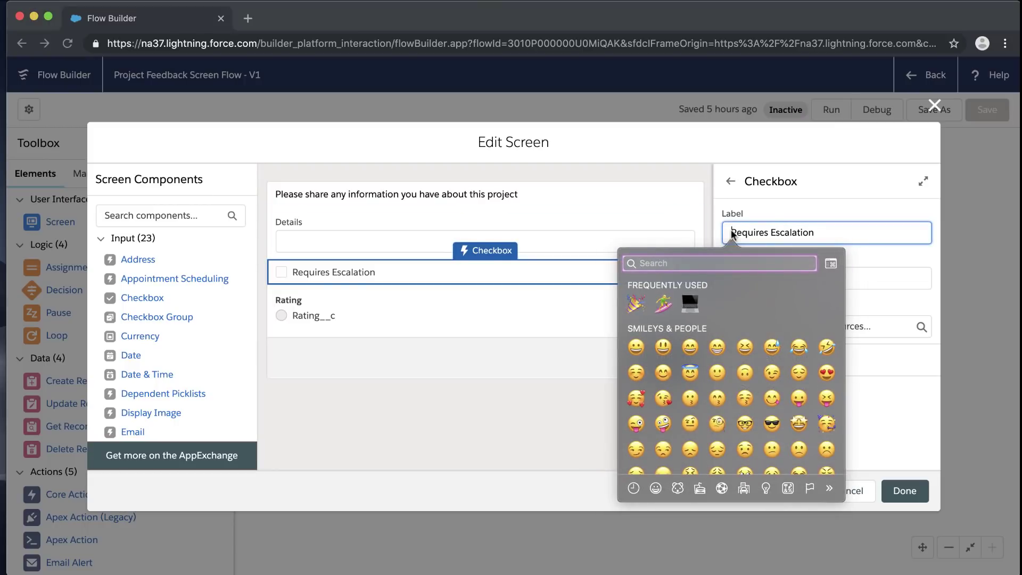
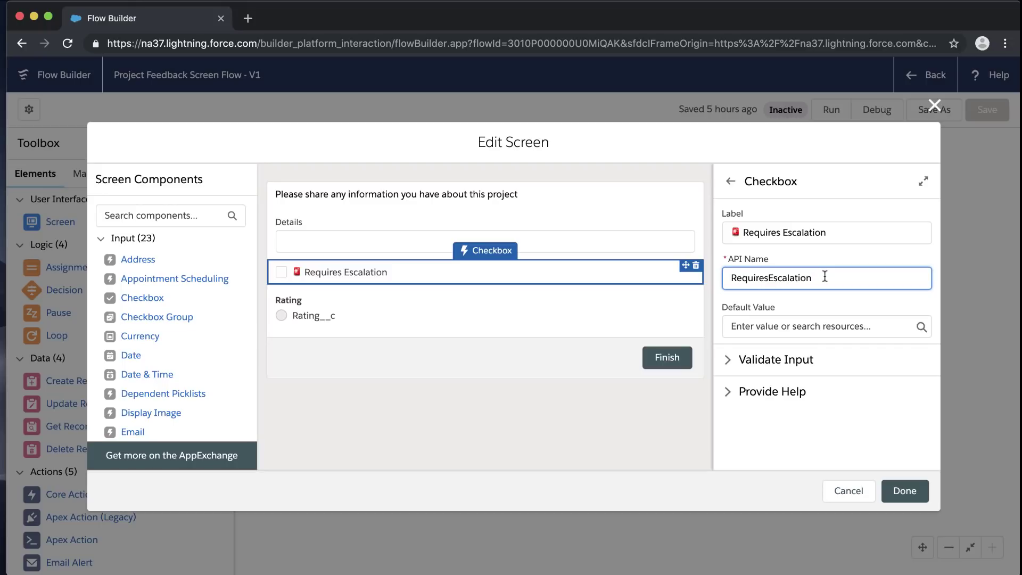
# Add a loudspeaker emoji in front of the Details text field's label.
pyautogui.click(624, 233)
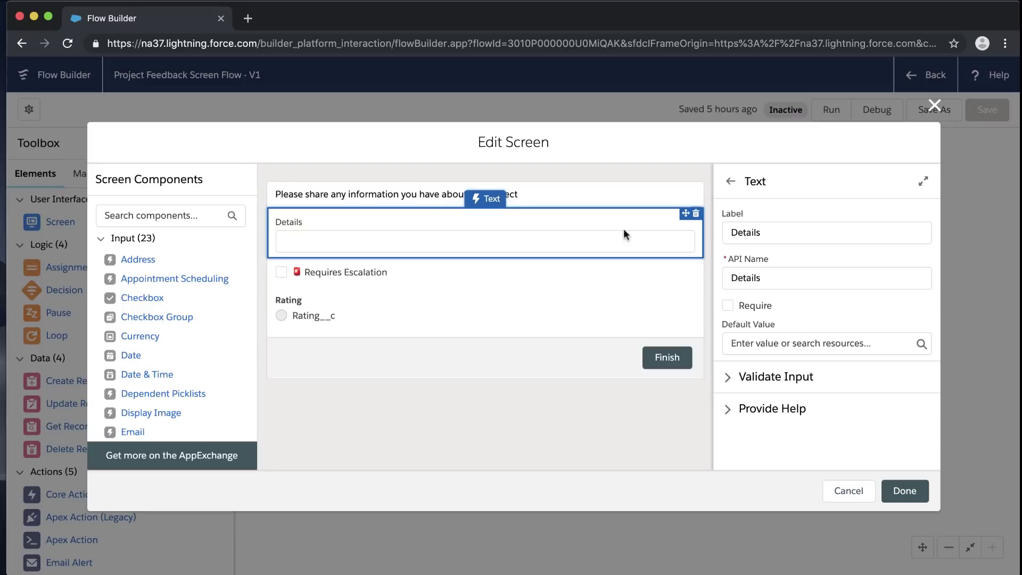
pyautogui.click(732, 234)
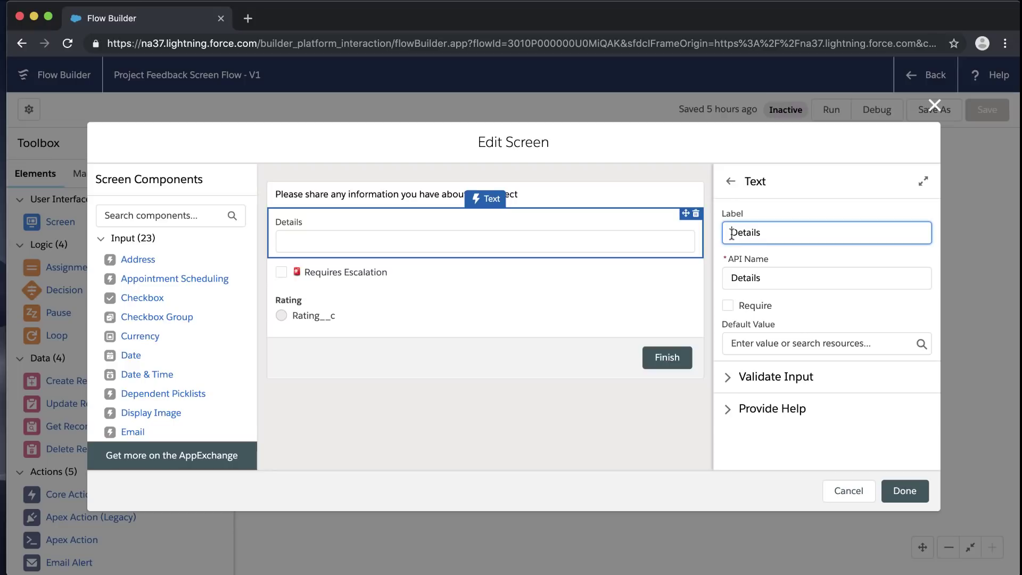
pyautogui.press('ctrl+super+space')
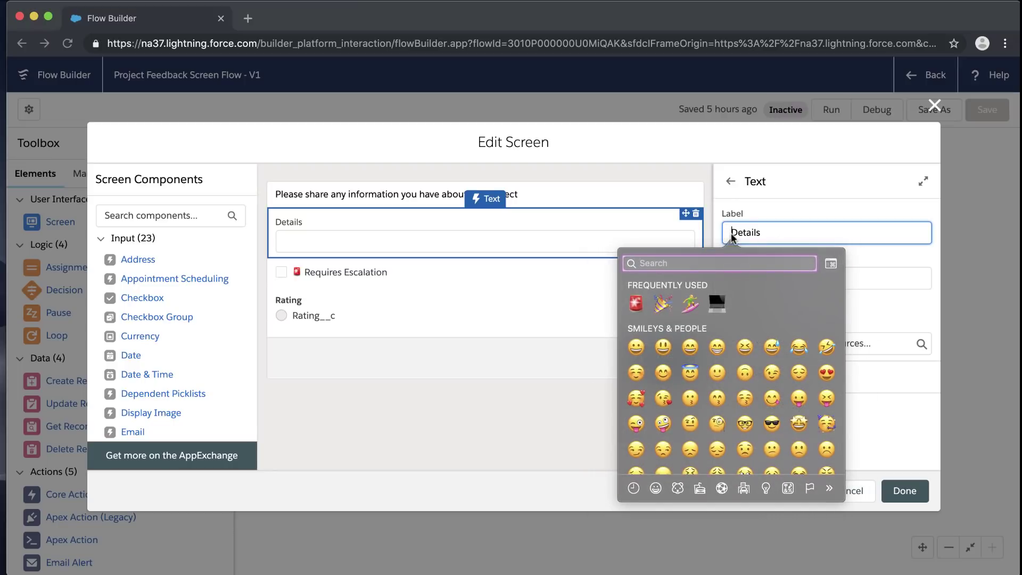
pyautogui.write('speaker')
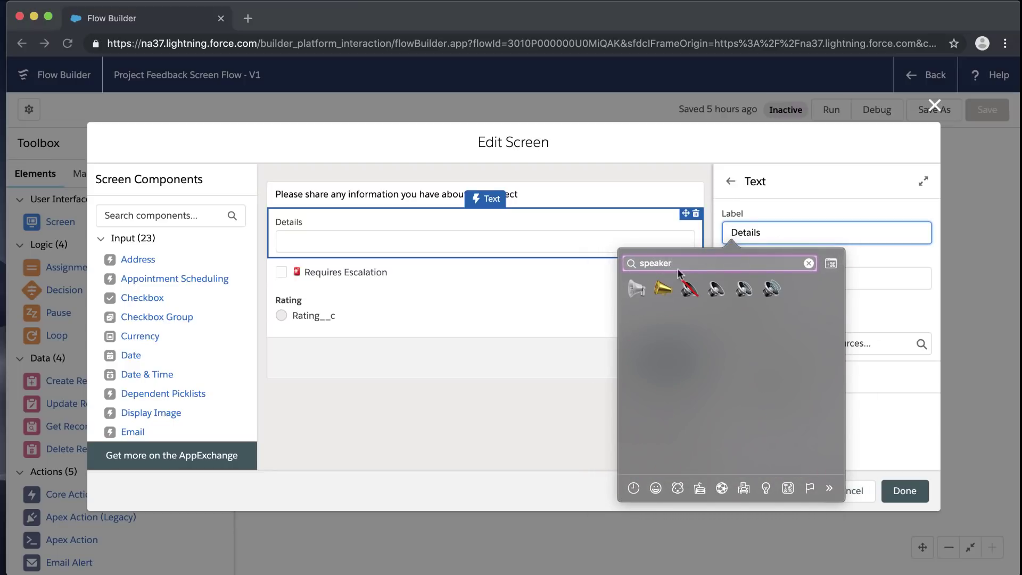
pyautogui.click(638, 290)
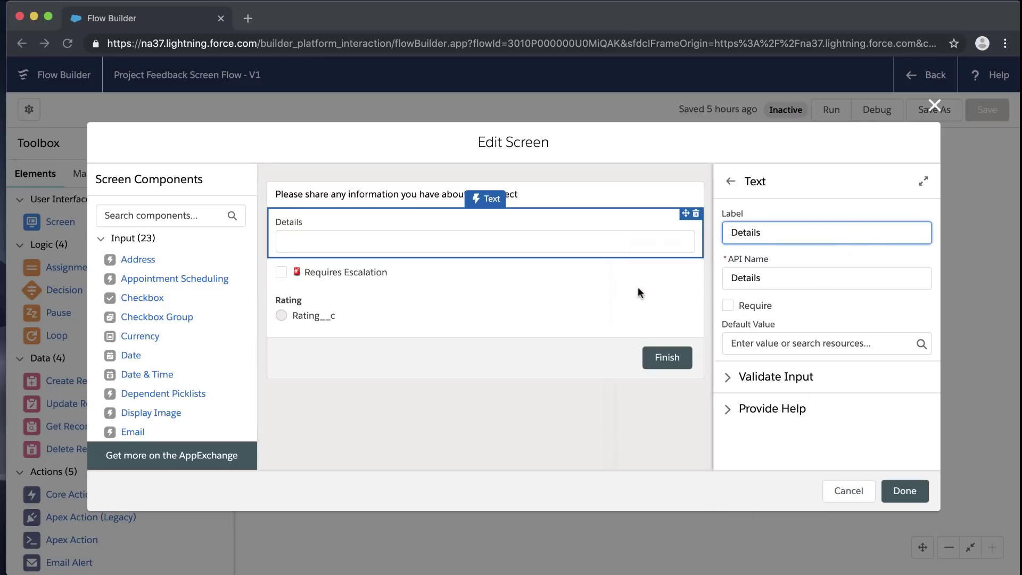
pyautogui.click(817, 276)
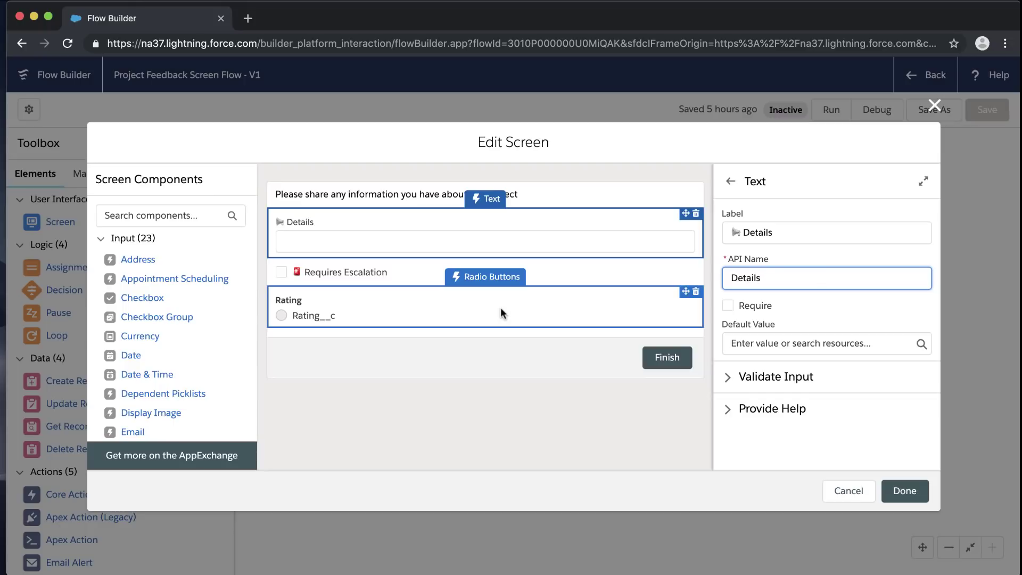
# Move the Rating radio buttons above Requires Escalation, add a waving hand emoji before the display text, and accept the screen edits.
pyautogui.moveTo(501, 308); pyautogui.dragTo(497, 255)
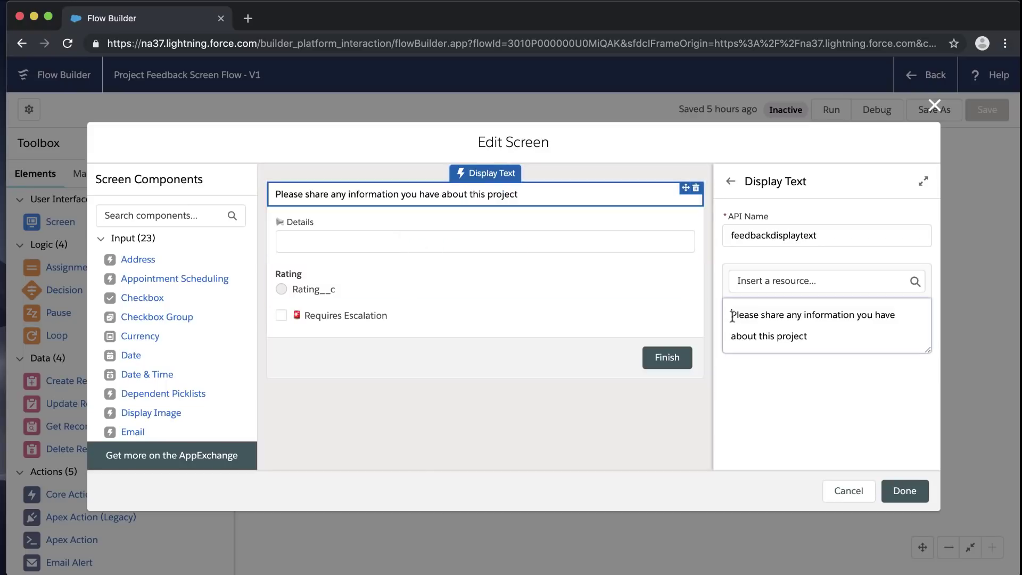
pyautogui.press('ctrl+super+space')
pyautogui.write('wave')
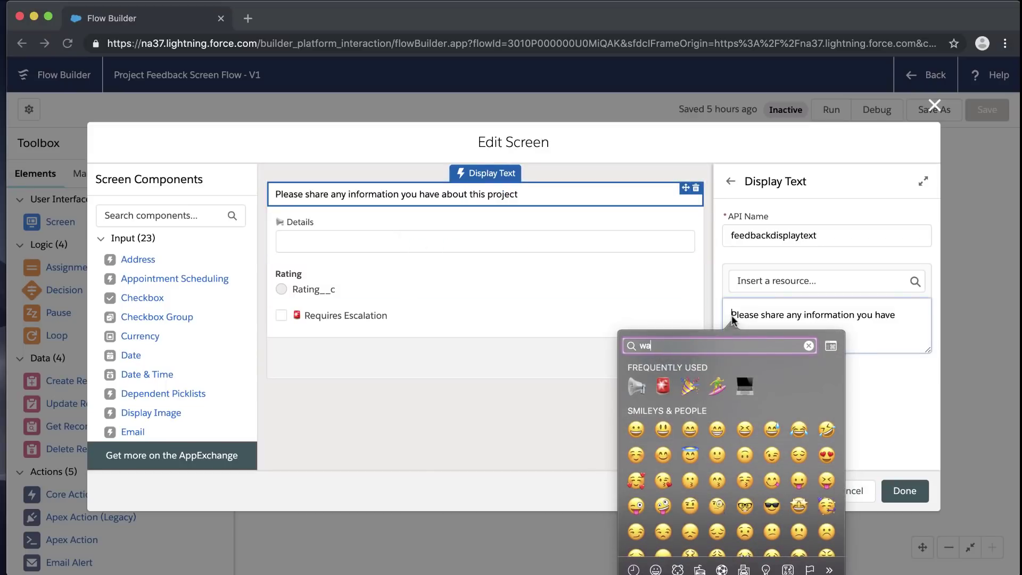
pyautogui.click(660, 369)
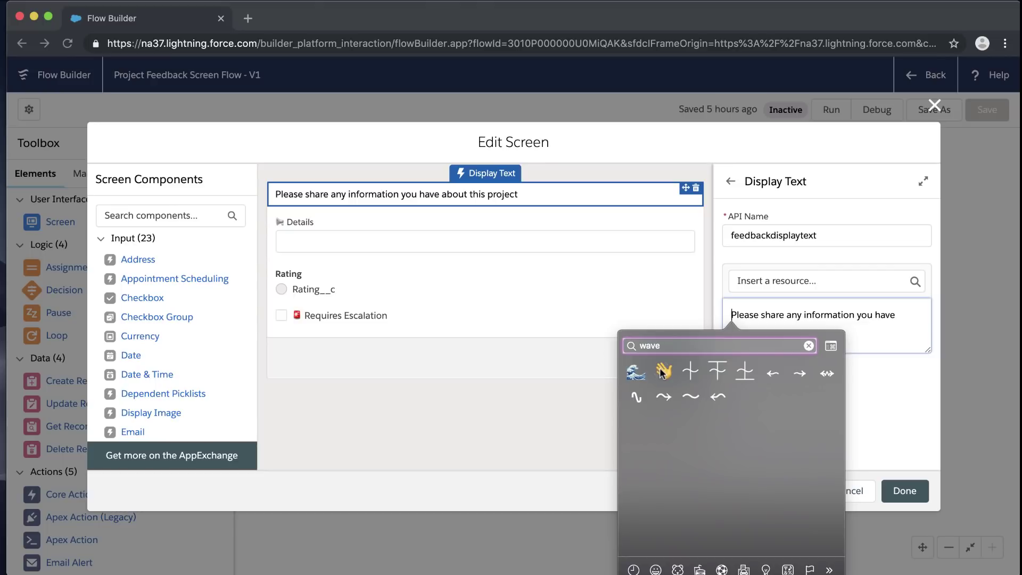
pyautogui.click(664, 400)
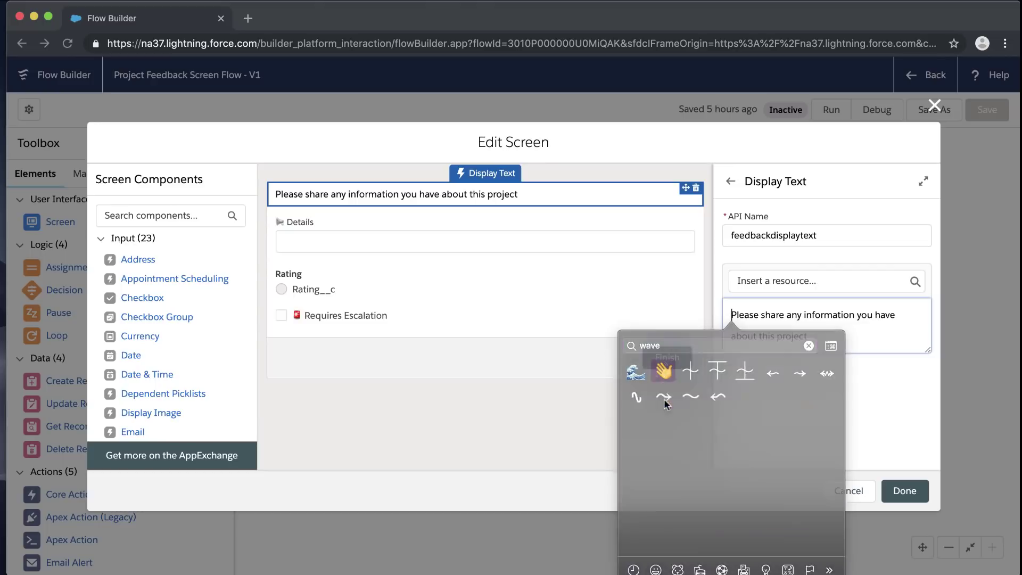
pyautogui.click(810, 335)
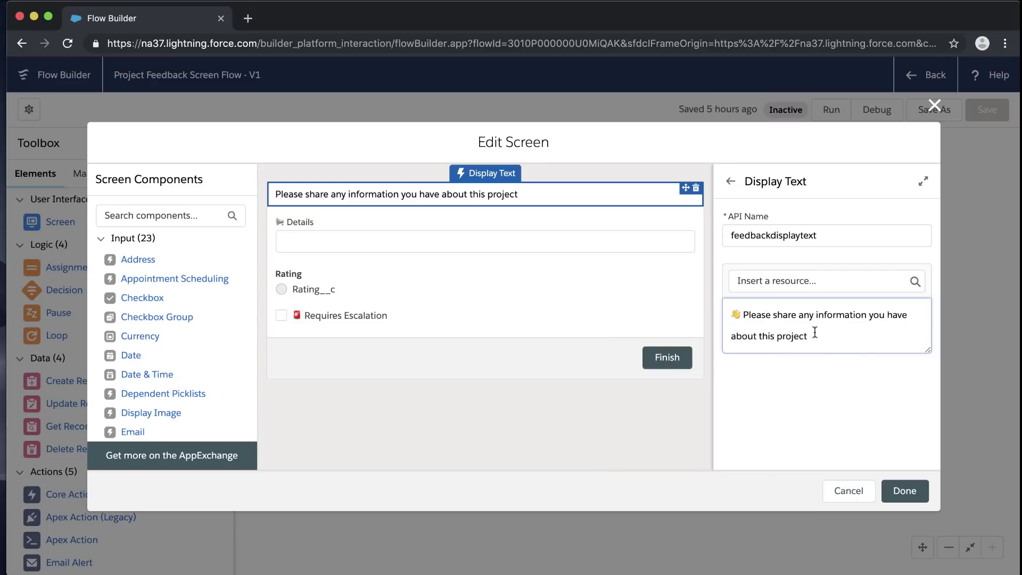
pyautogui.click(905, 492)
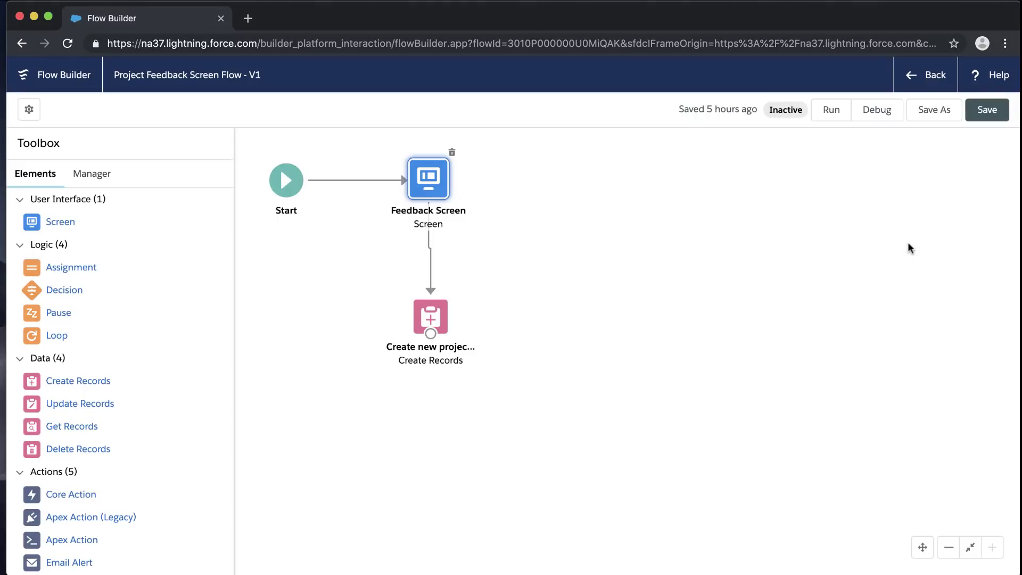
# Save the flow and run it in debug mode with curProject set to a050P00001Be9BKQAZ.
pyautogui.click(983, 108)
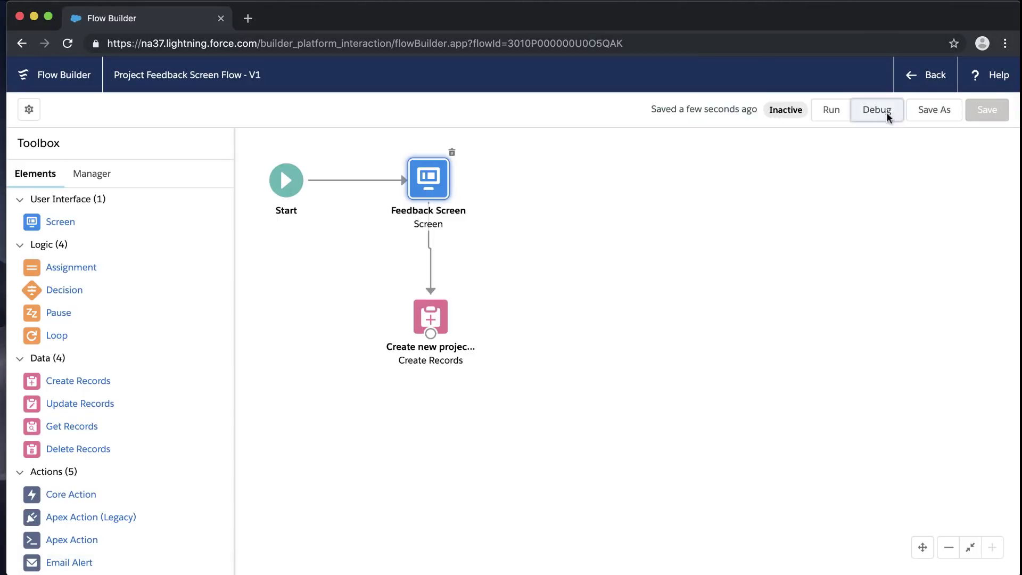
pyautogui.click(886, 113)
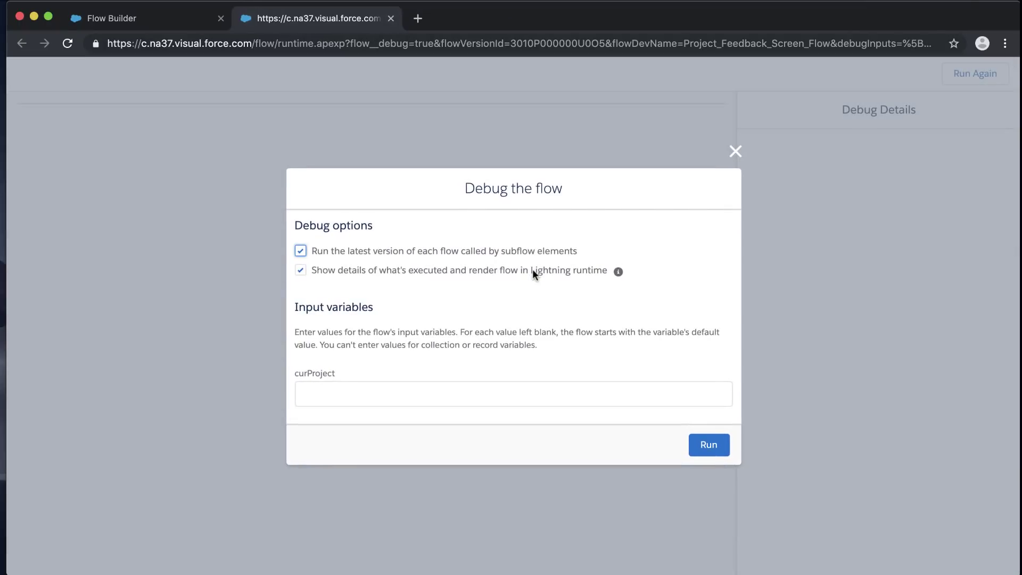
pyautogui.click(427, 399)
pyautogui.write('a050P00001Be9BKQAZ')
pyautogui.click(713, 446)
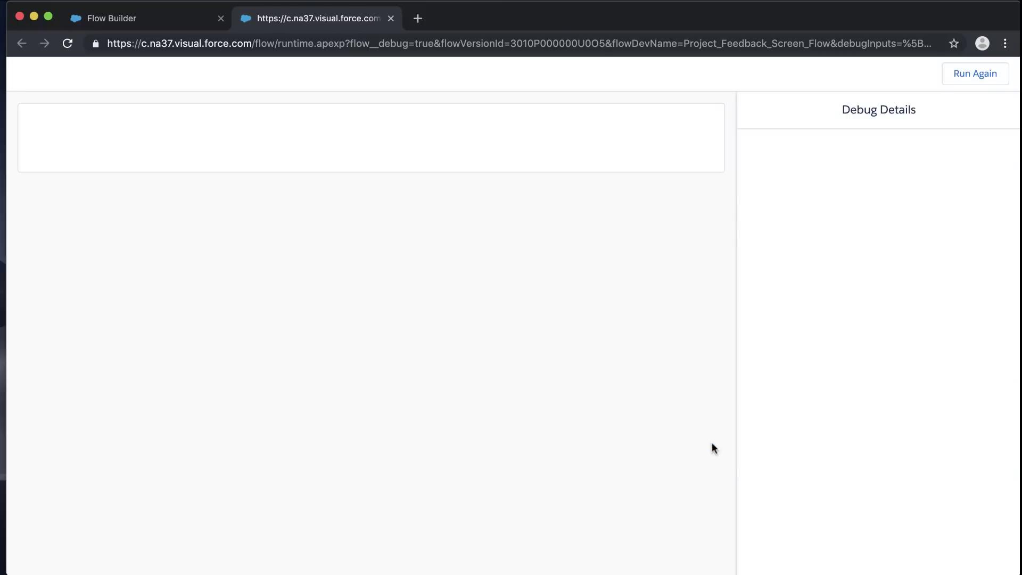